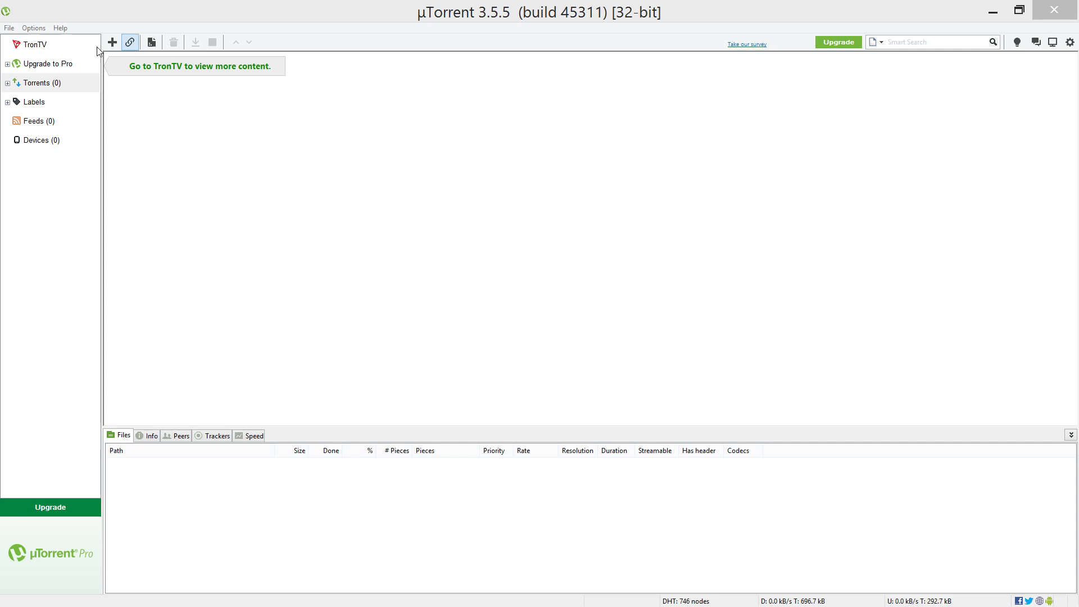
Open the Options menu in µTorrent's menu bar.
click(34, 28)
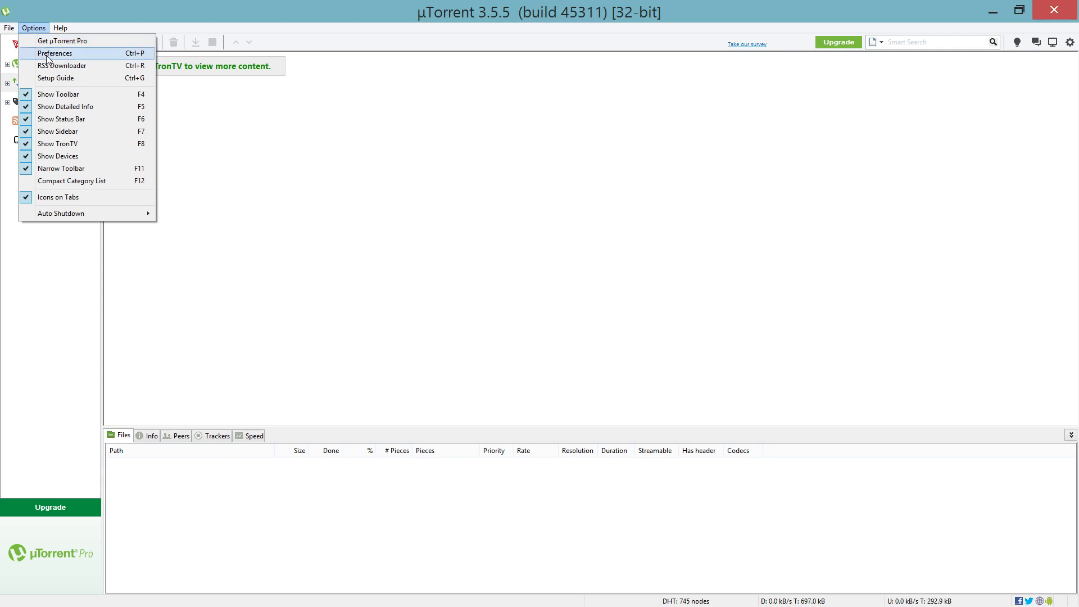
Open Preferences from the Options menu, landing on the Connection page.
click(47, 55)
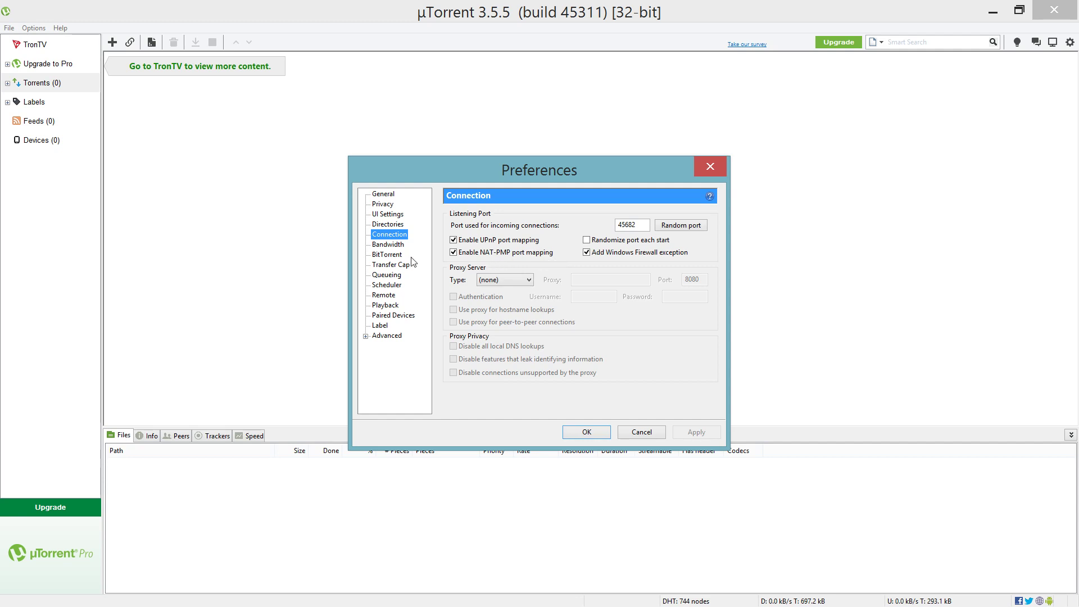
Go to the Bandwidth page and leave uTP rate limiting off after toggling it.
click(397, 245)
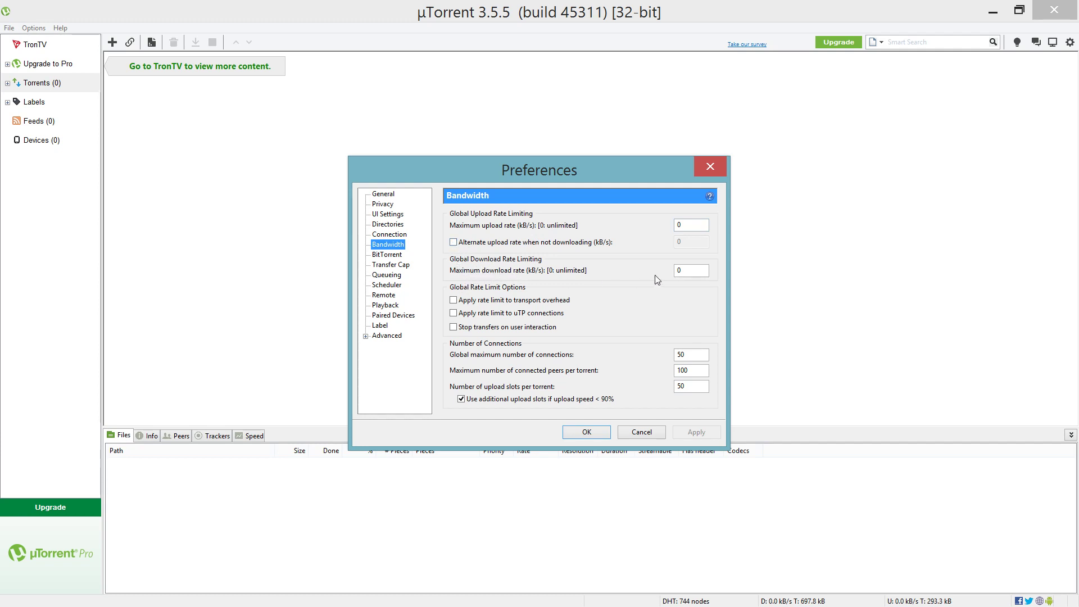
click(453, 313)
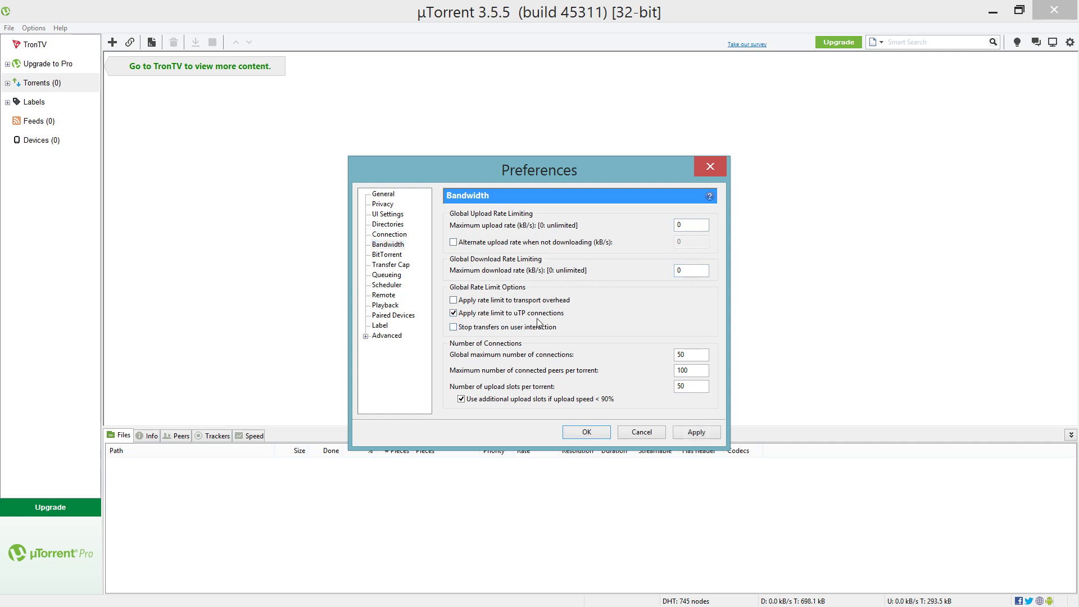
click(454, 313)
Set global maximum connections to 60, peers per torrent to 120 and upload slots to 30.
double_click(692, 358)
text(60)
double_click(701, 371)
text(120)
double_click(689, 387)
text(30)
Switch Preferences to the BitTorrent page to review its settings.
click(379, 255)
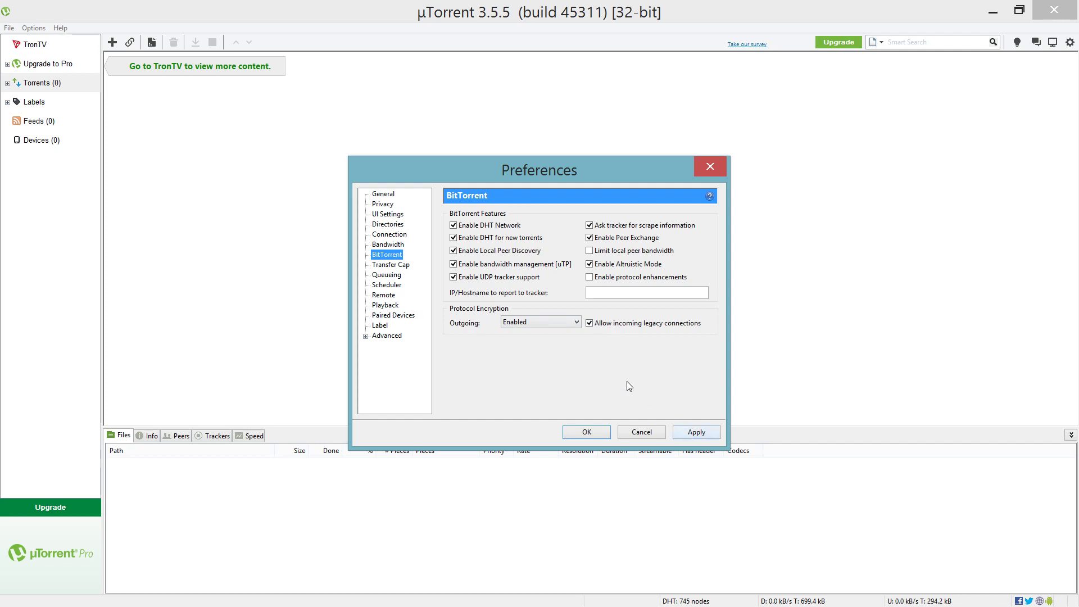
On the Queueing page, set maximum active torrents to 25.
click(387, 276)
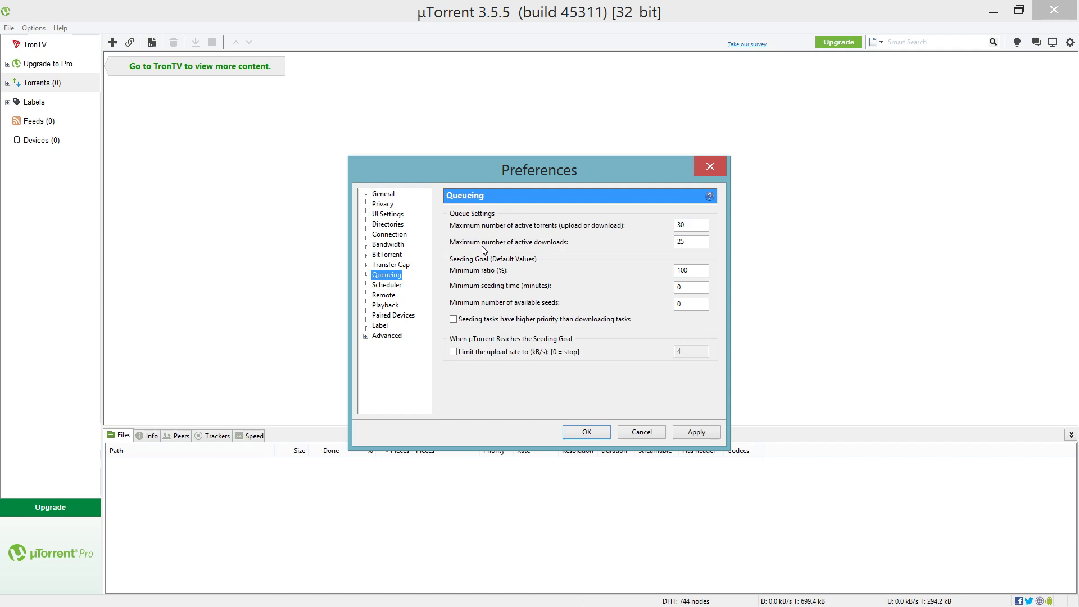
double_click(691, 226)
text(25)
click(688, 245)
click(687, 273)
In Advanced options, keep bt.allow_same_ip at true and apply the settings.
click(396, 336)
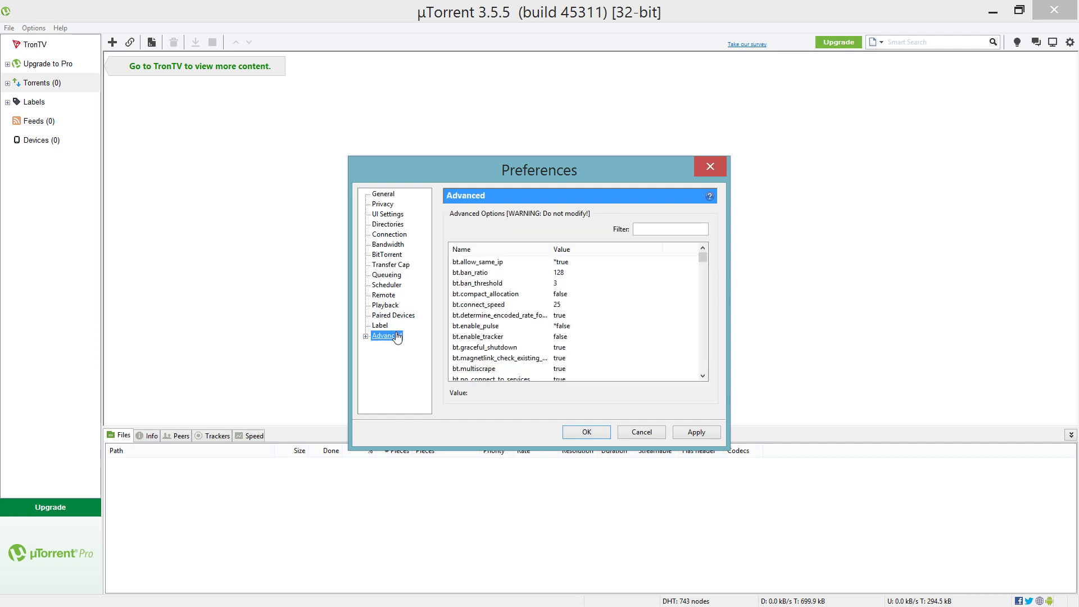
click(484, 262)
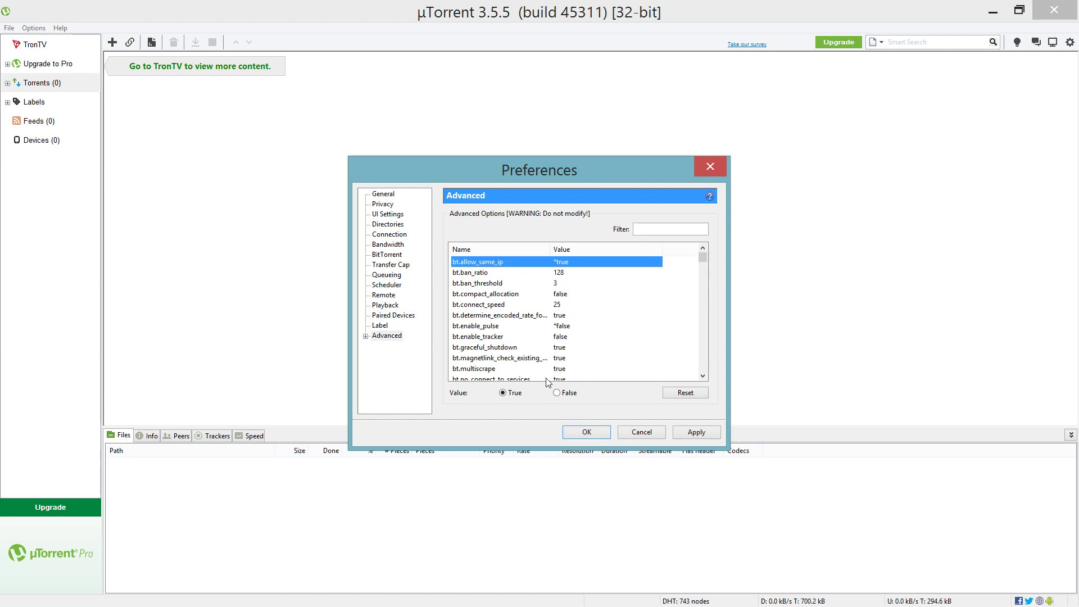
click(556, 393)
click(505, 394)
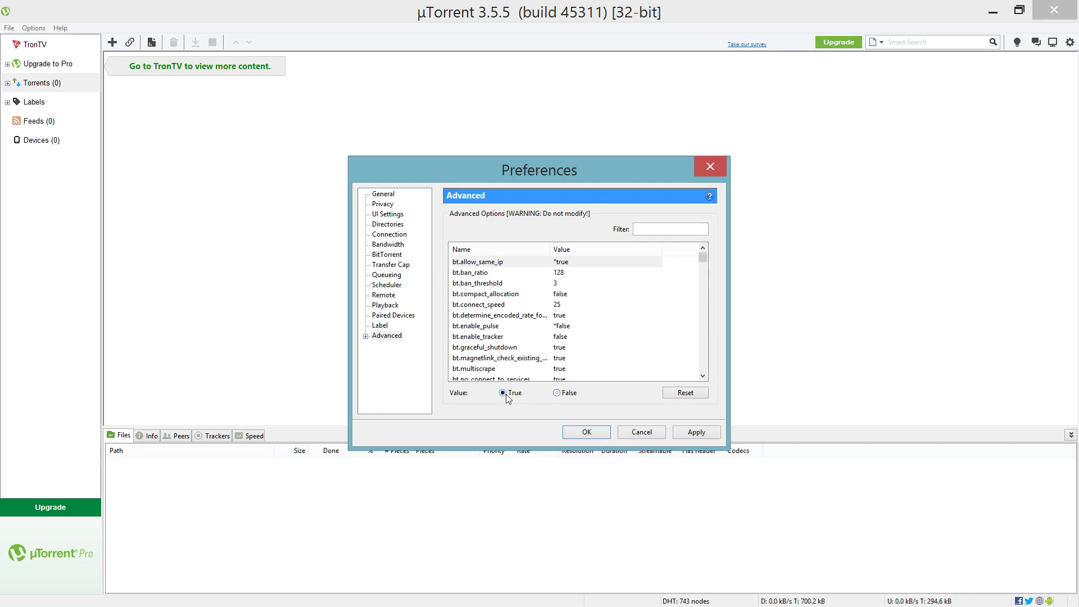
click(708, 432)
Set the Advanced option dht.rate to 2.
click(702, 375)
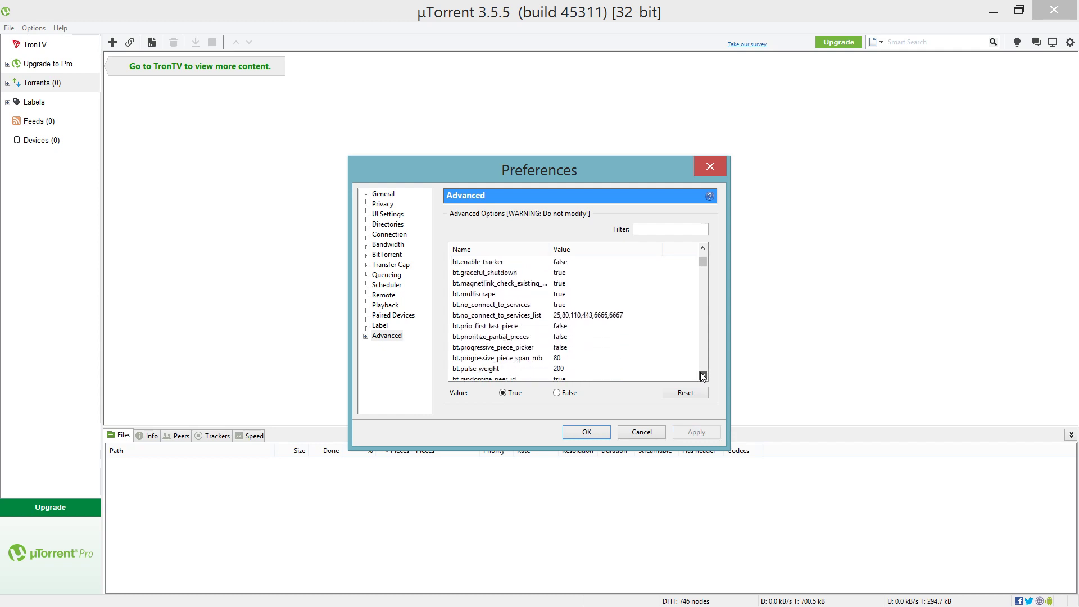
drag(702, 376, 703, 375)
click(479, 295)
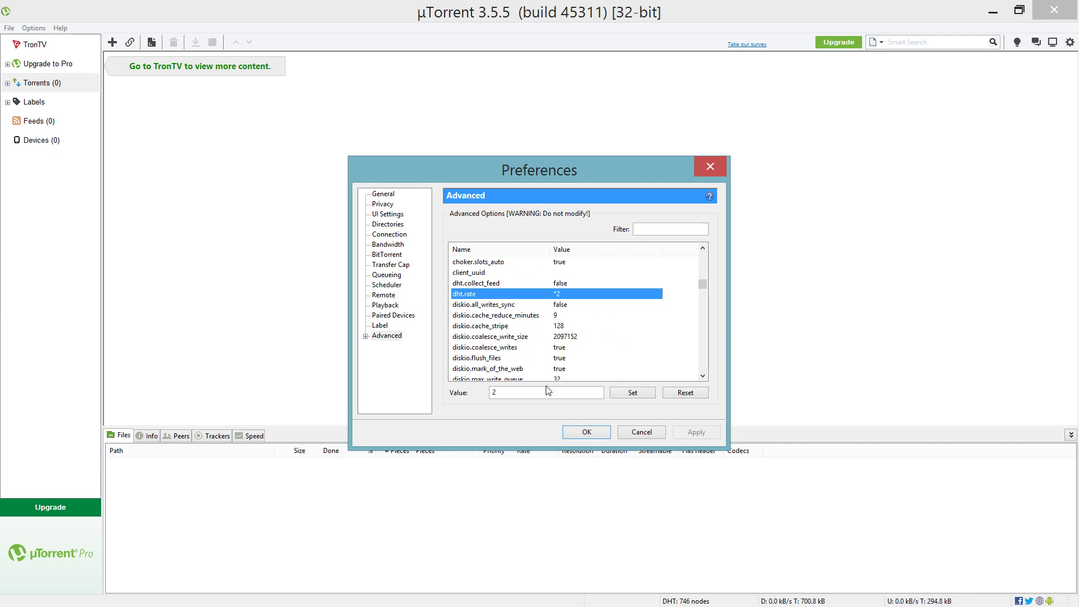
click(539, 392)
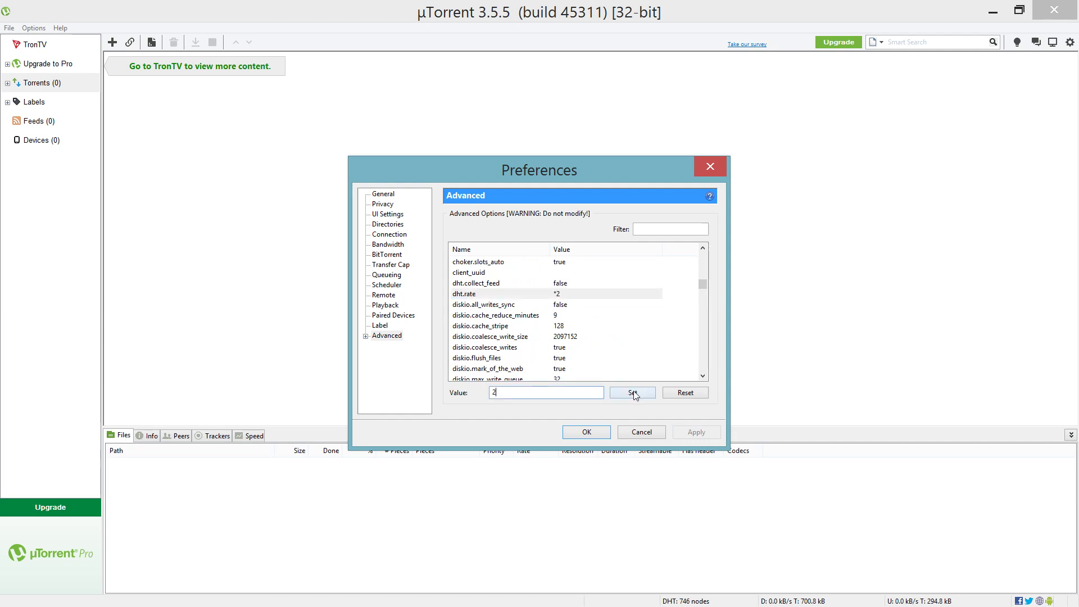
click(541, 295)
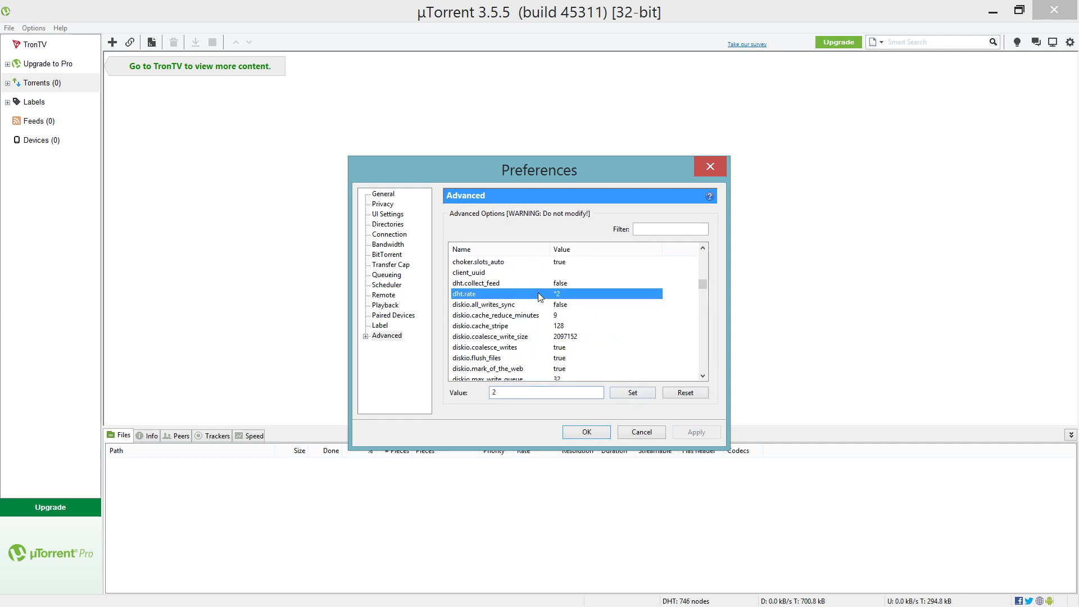
click(578, 390)
click(644, 399)
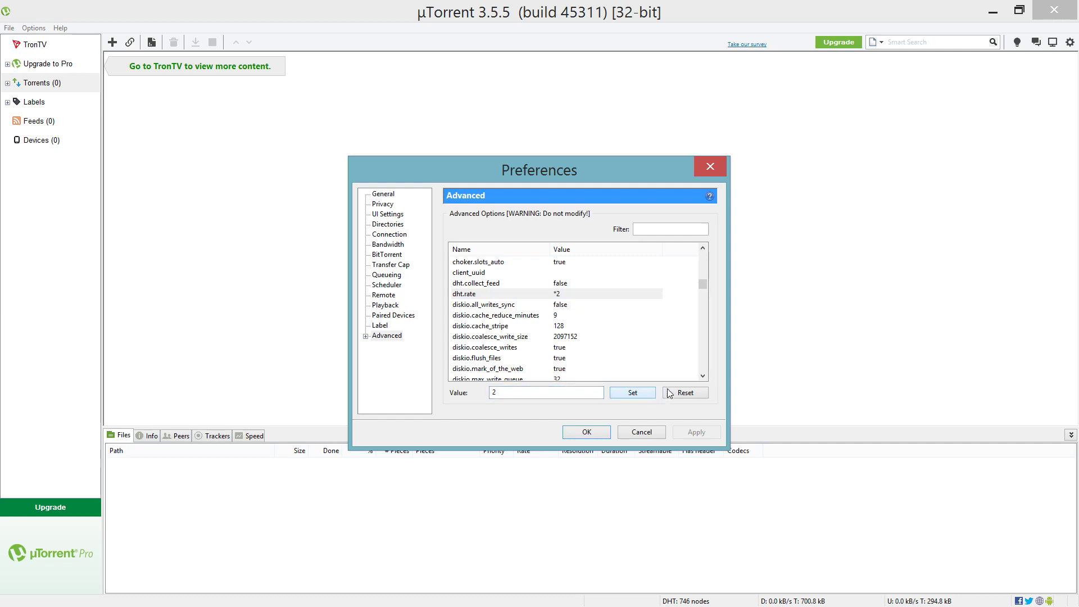
click(702, 375)
click(702, 375)
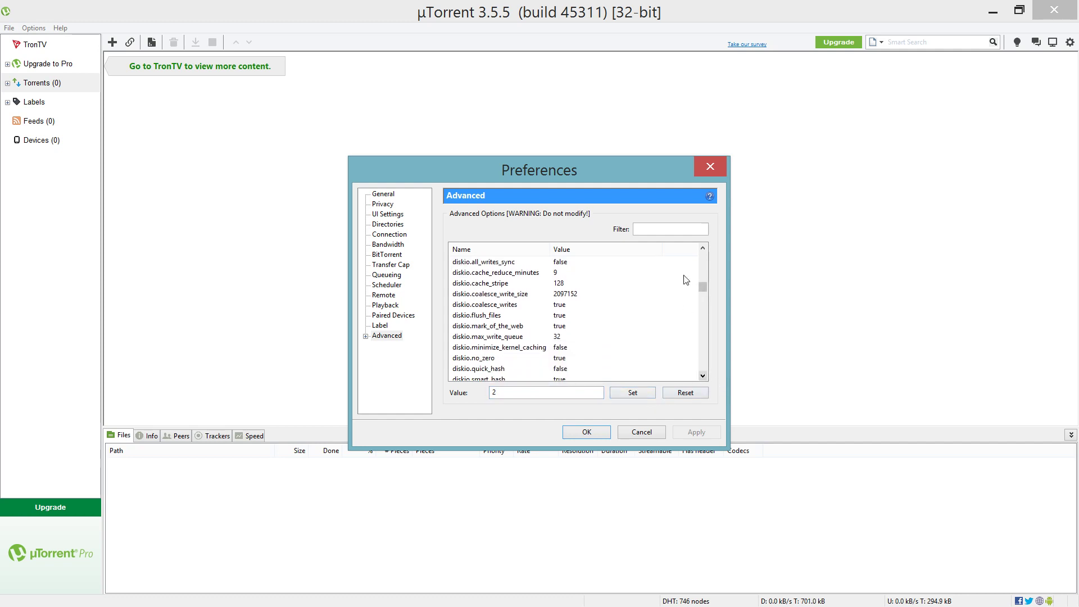
Change the Advanced option rss.update_interval from 45 to 30.
drag(703, 288, 703, 362)
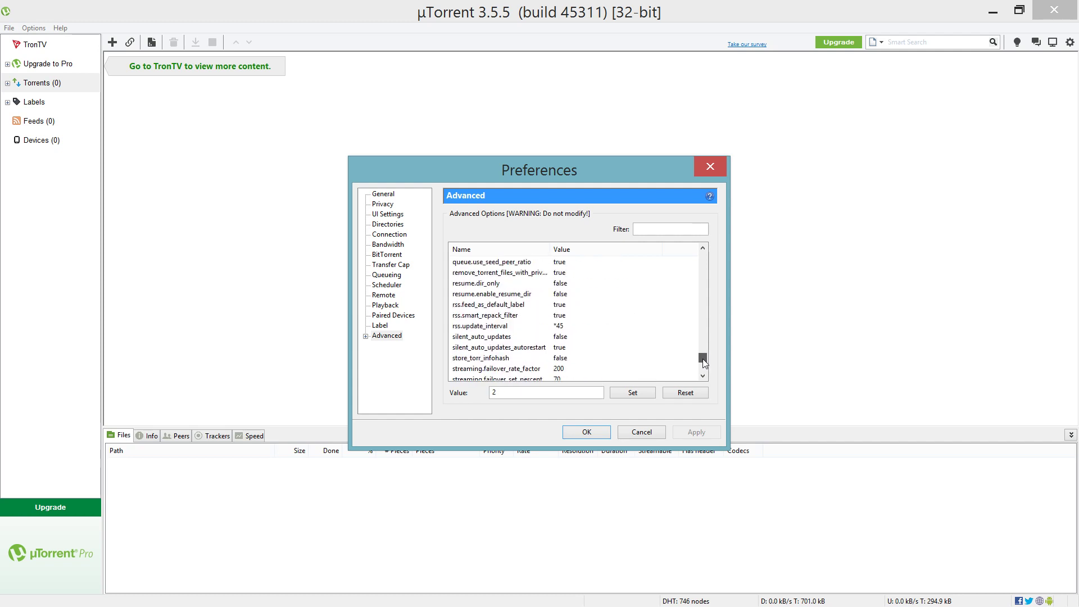
click(492, 326)
double_click(520, 393)
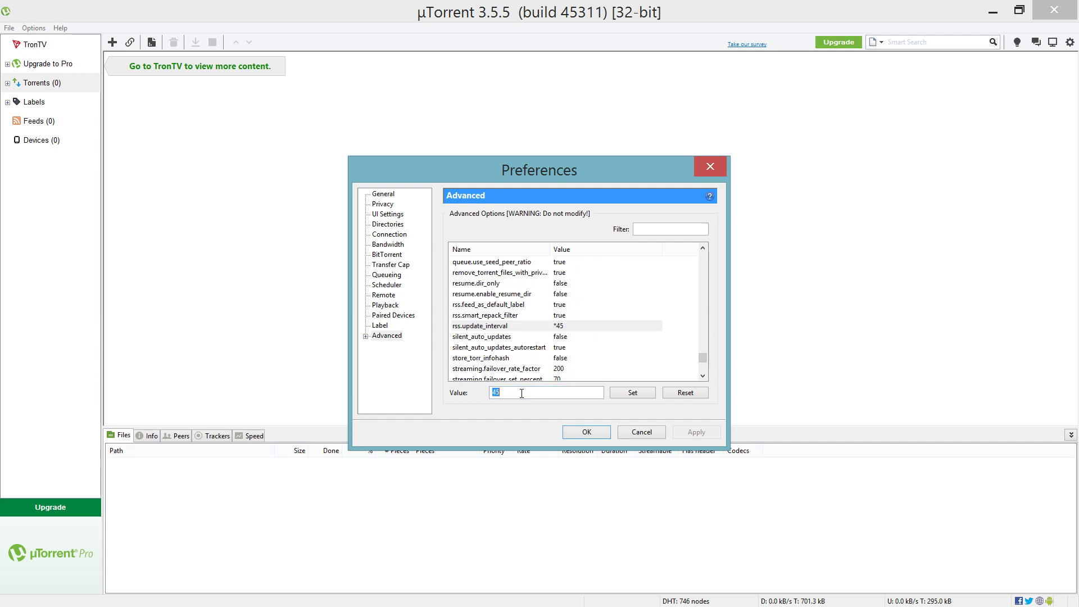
text(30)
Confirm Preferences with OK, saving all changes and returning to the main window.
click(584, 432)
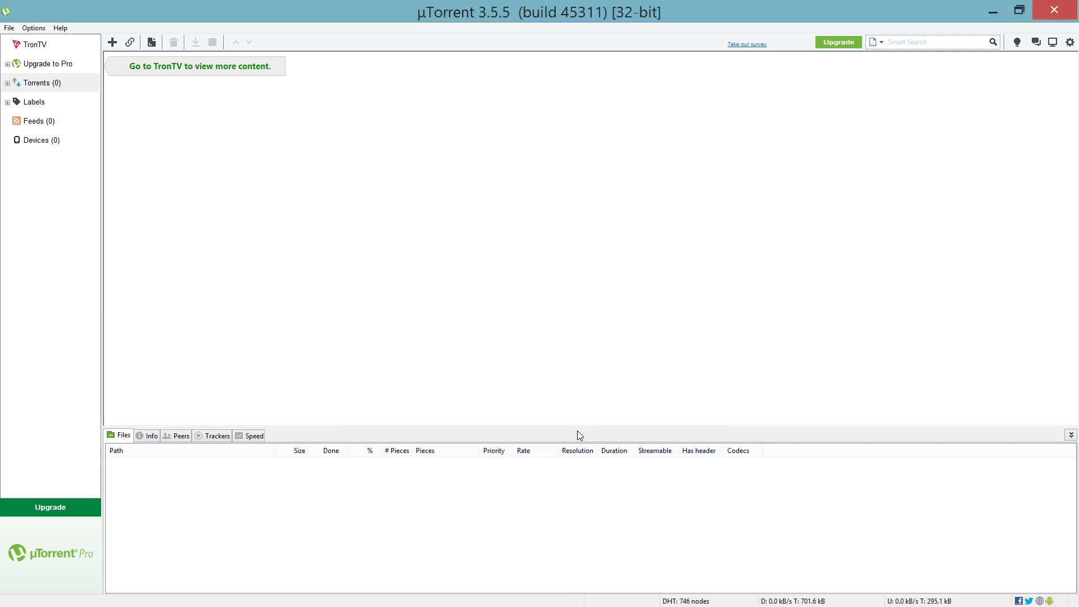